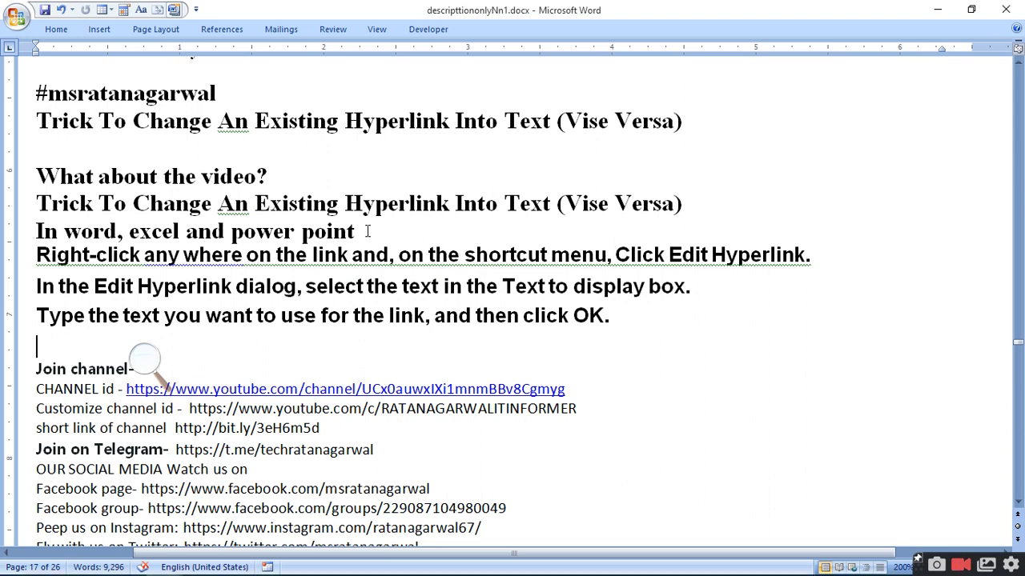
# Add a blank line after the 'In word, excel and power point' heading, then switch documents.
pyautogui.press('Return')
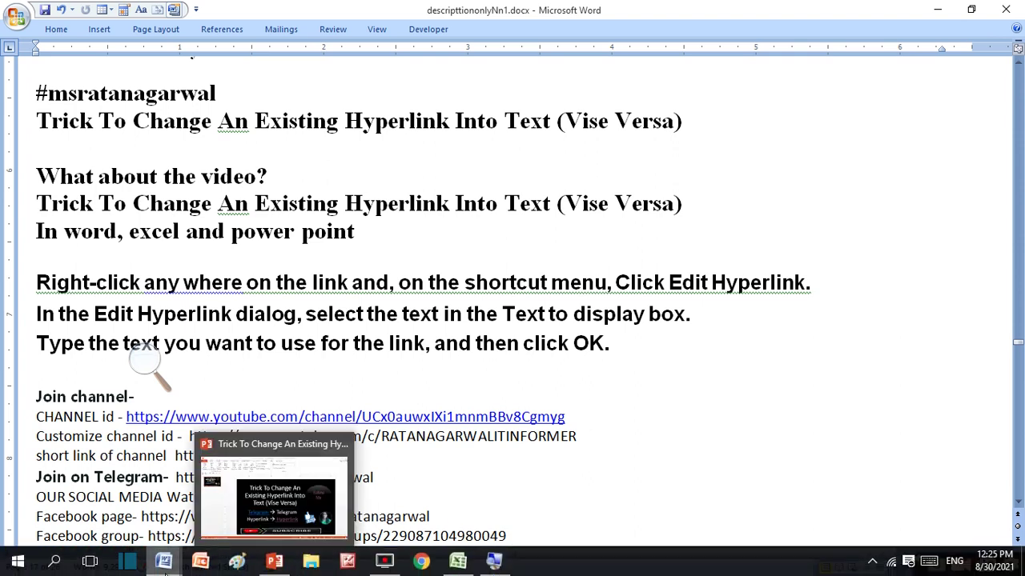
pyautogui.moveTo(164, 562)
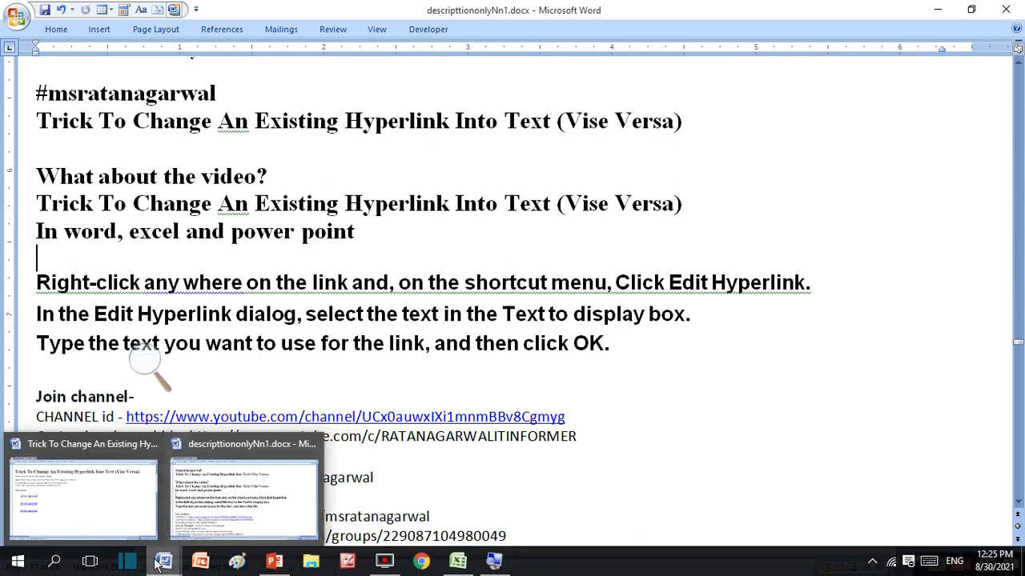
pyautogui.click(119, 506)
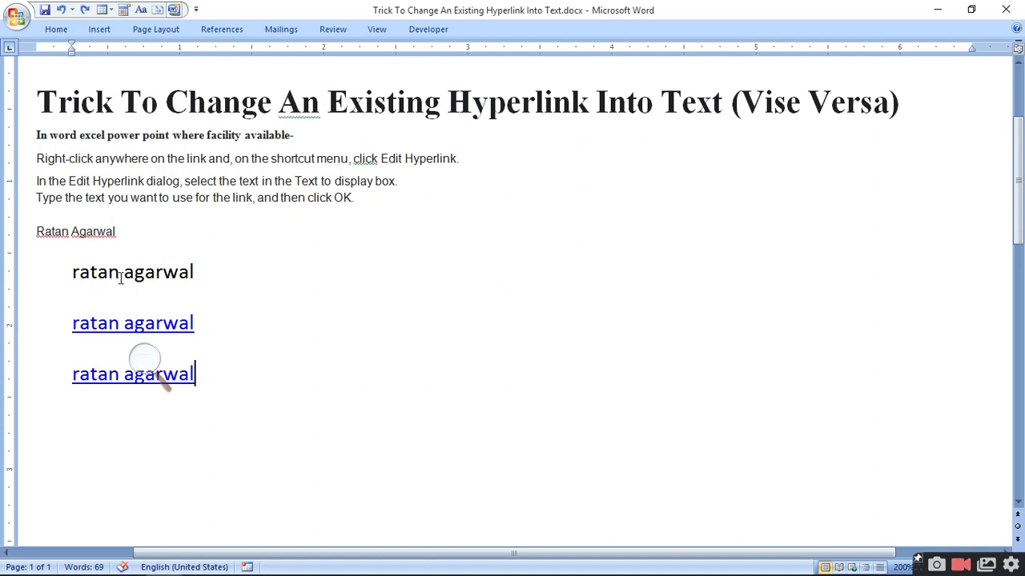
pyautogui.rightClick(128, 325)
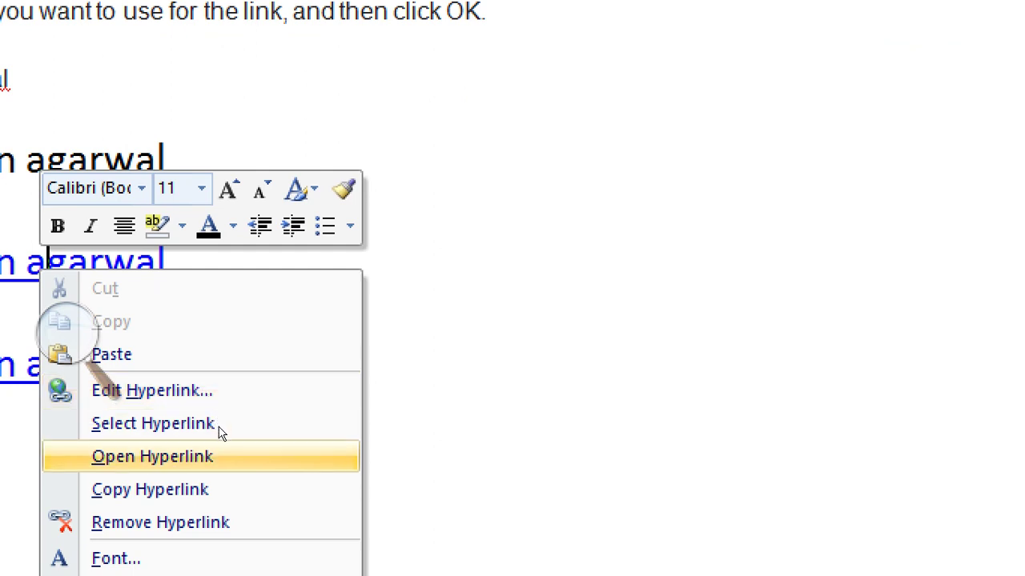
pyautogui.press('Down')
pyautogui.press('Down')
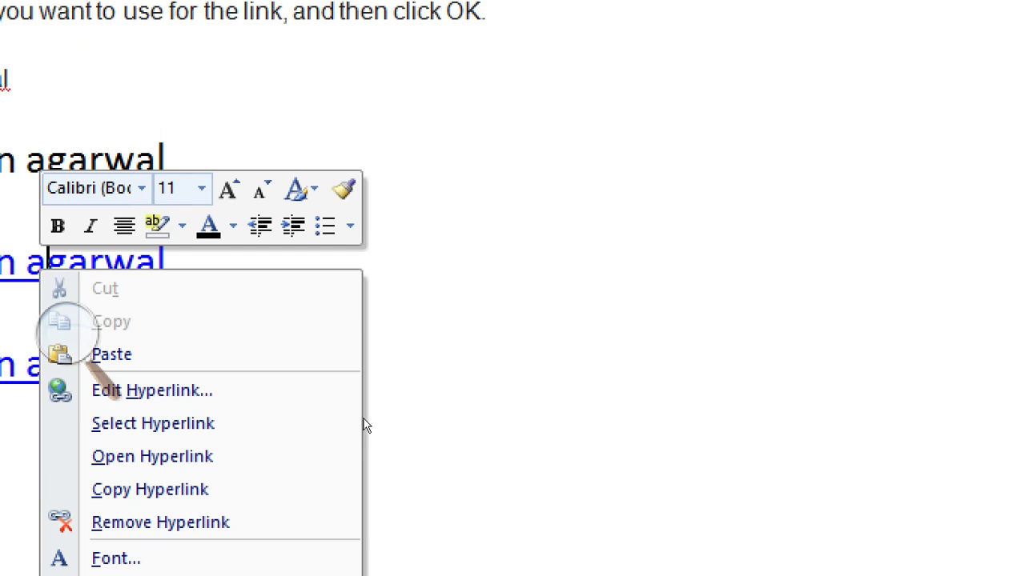
pyautogui.press('Down')
pyautogui.press('Down')
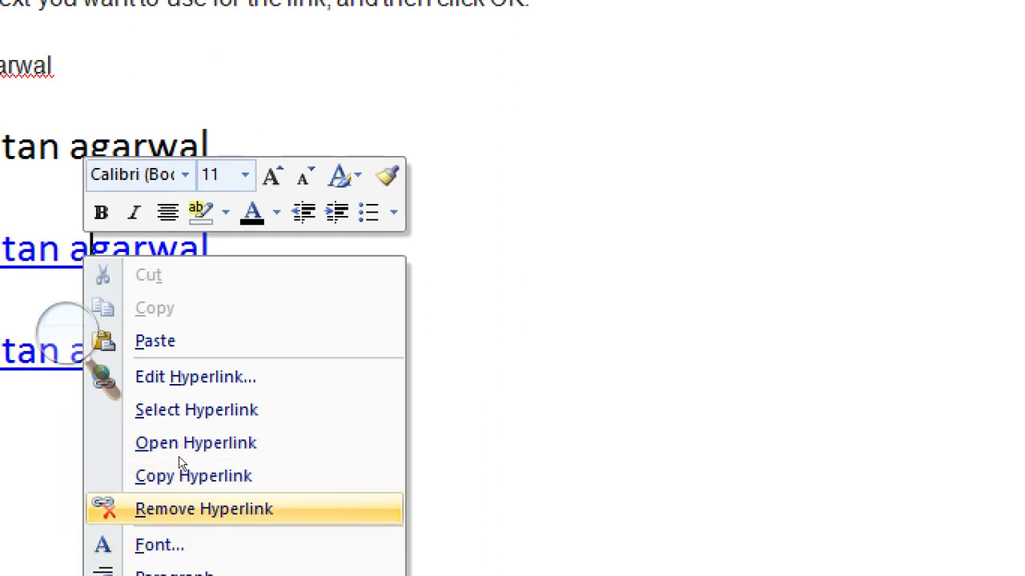
pyautogui.press('Return')
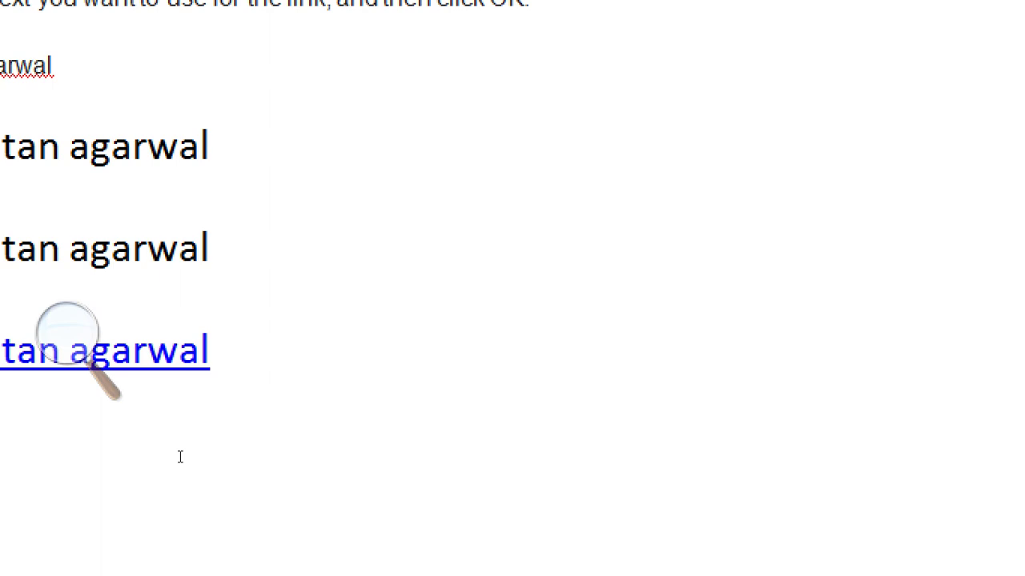
pyautogui.hotkey('ctrl', 'z')
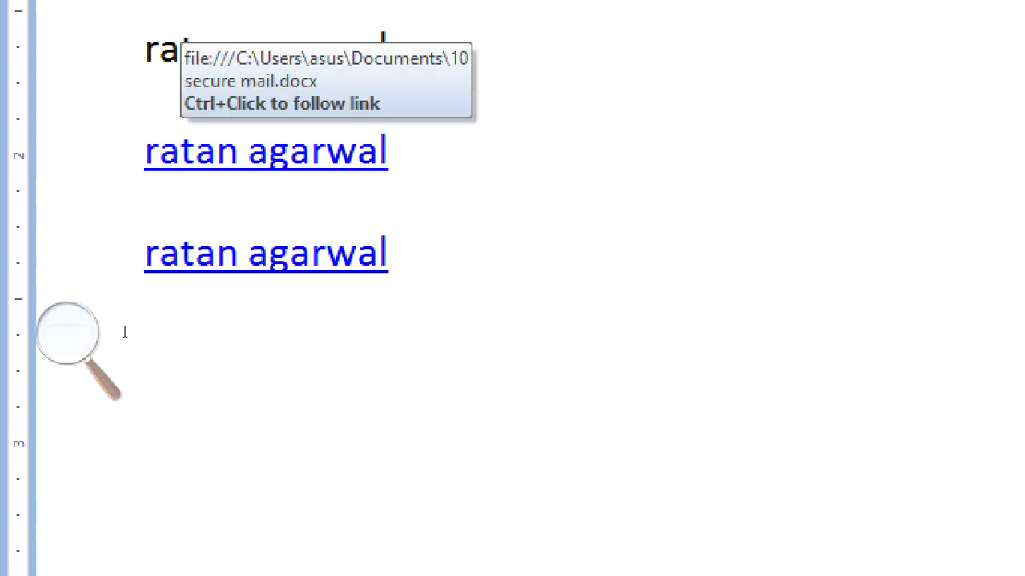
pyautogui.hotkey('shift', 'F10')
pyautogui.press('Down')
pyautogui.press('Down')
pyautogui.press('Down')
pyautogui.press('Up')
pyautogui.press('Up')
pyautogui.press('Up')
pyautogui.press('Up')
pyautogui.press('Down')
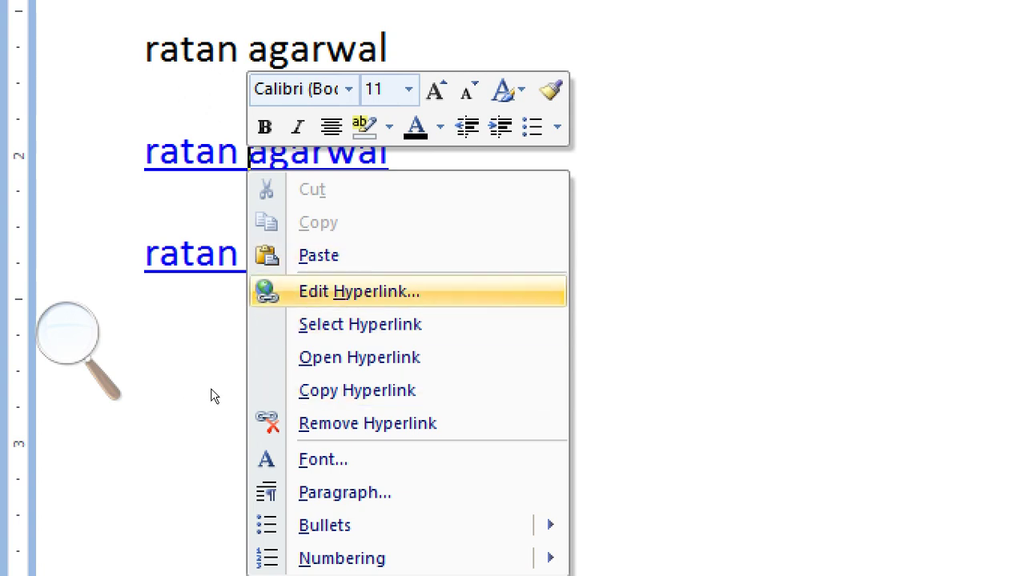
pyautogui.press('Return')
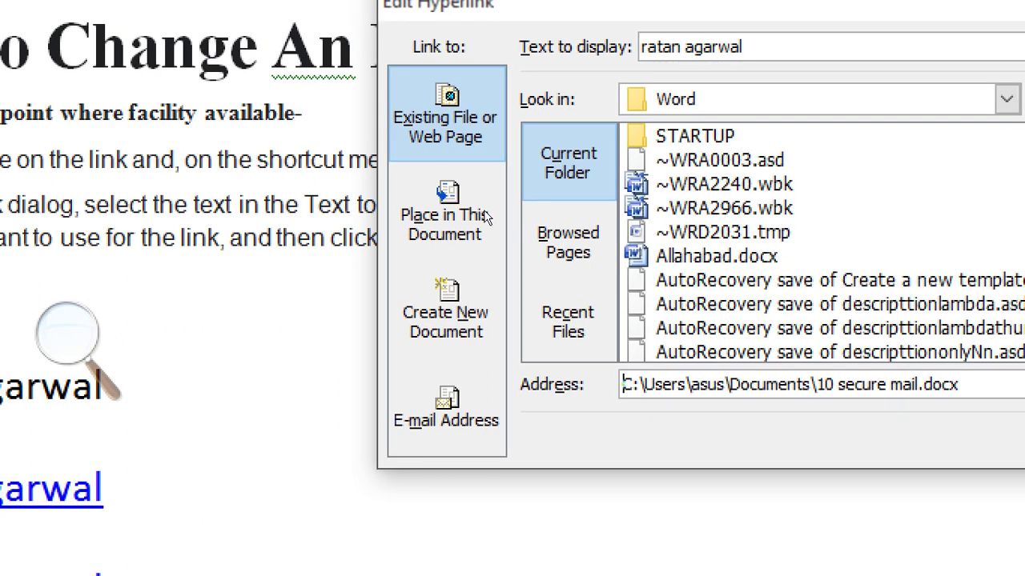
pyautogui.press('a')
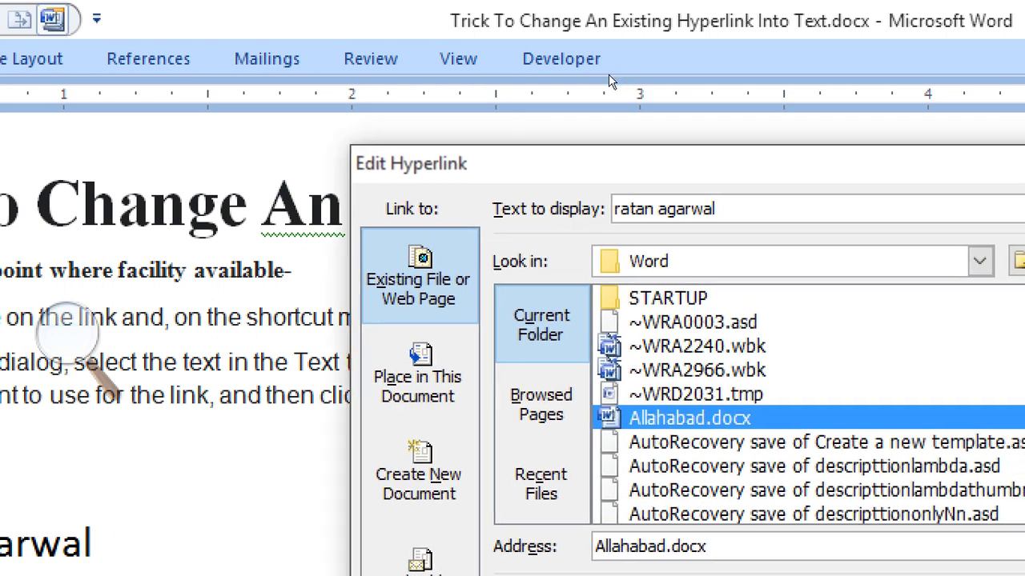
pyautogui.moveTo(841, 160); pyautogui.dragTo(364, 36)
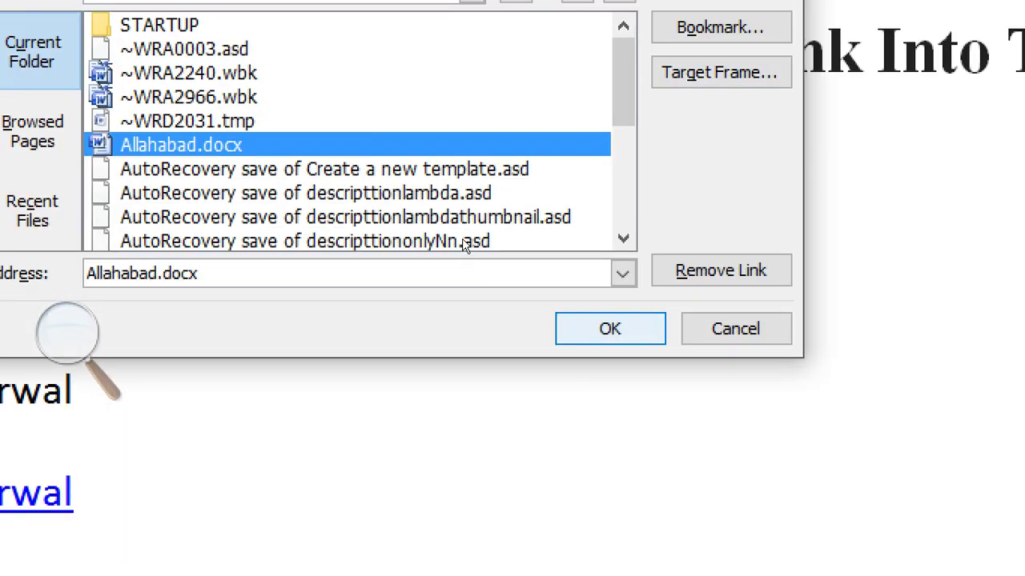
pyautogui.press('Return')
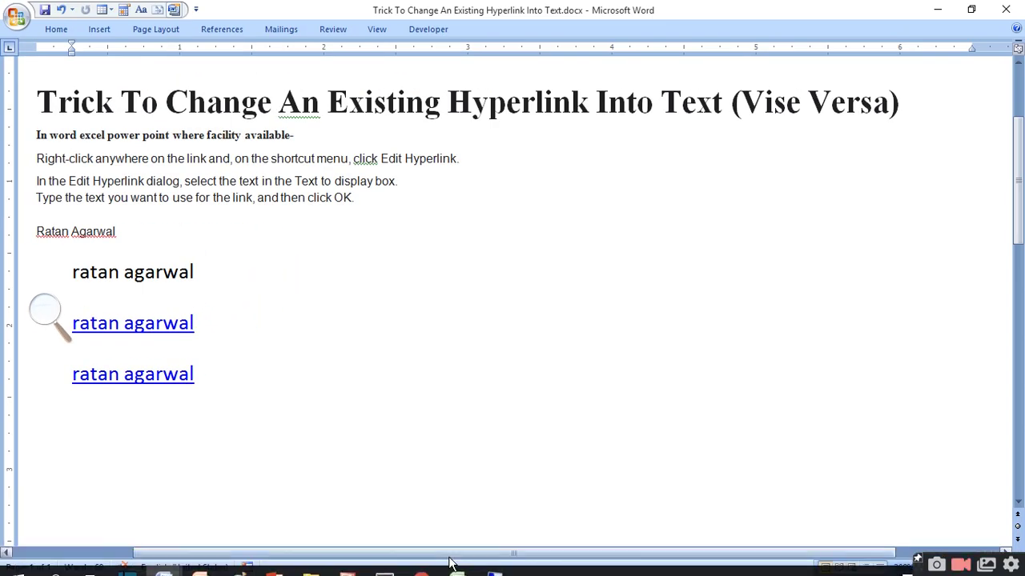
# In Excel Book1, test the A1 twitter link and inspect its target without changing it.
pyautogui.moveTo(457, 561)
pyautogui.click(457, 496)
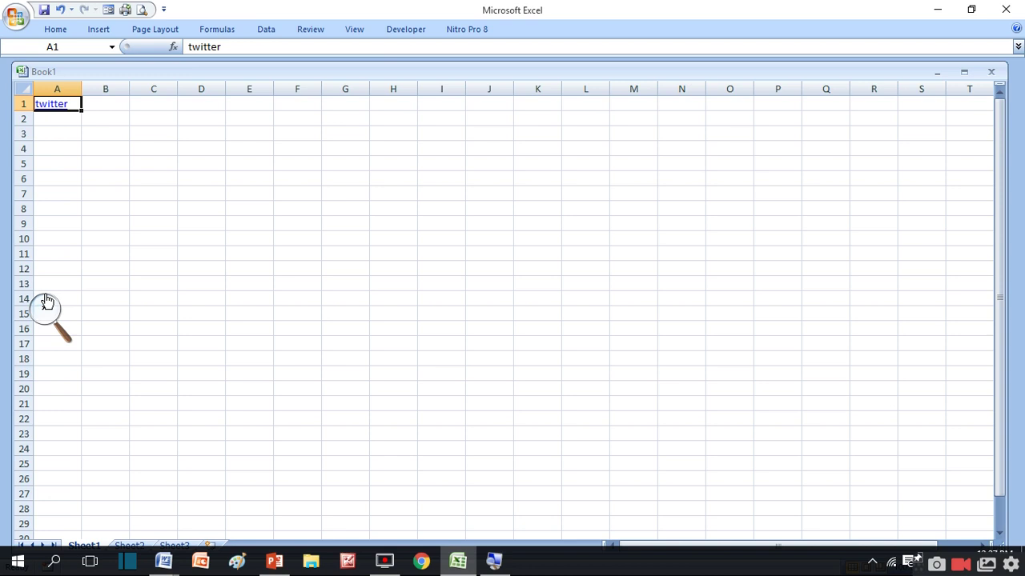
pyautogui.click(51, 110)
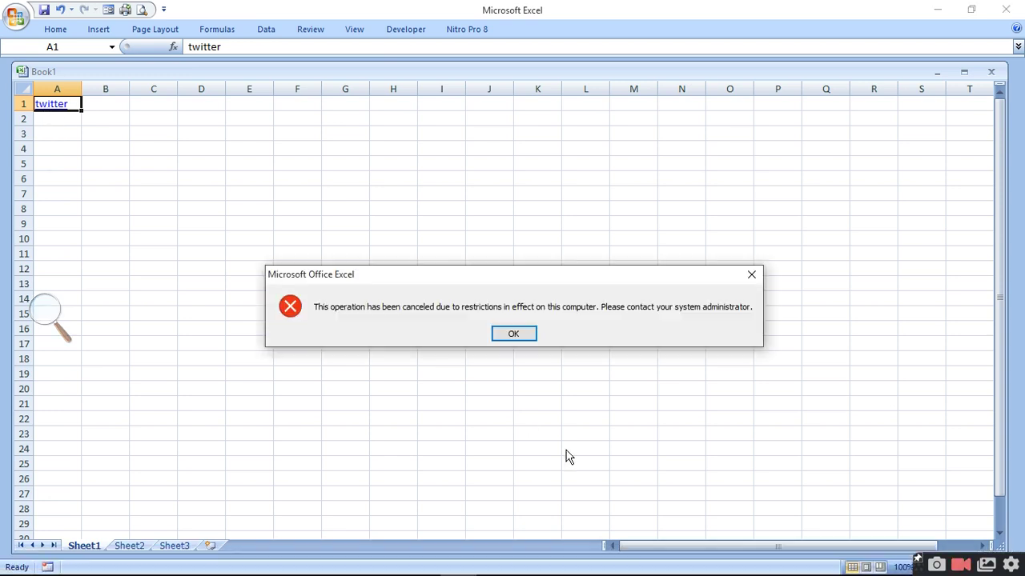
pyautogui.click(524, 334)
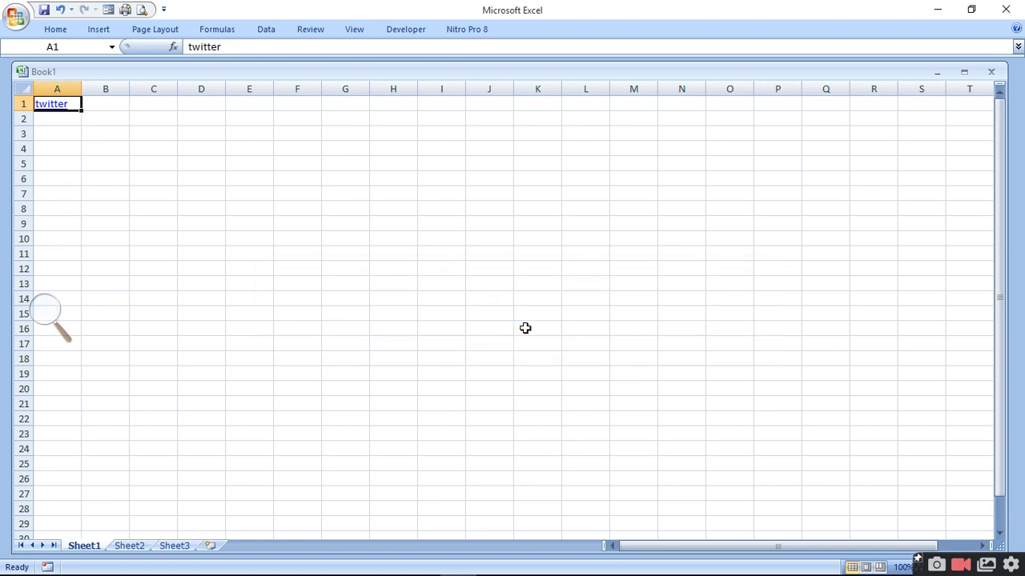
pyautogui.rightClick(52, 112)
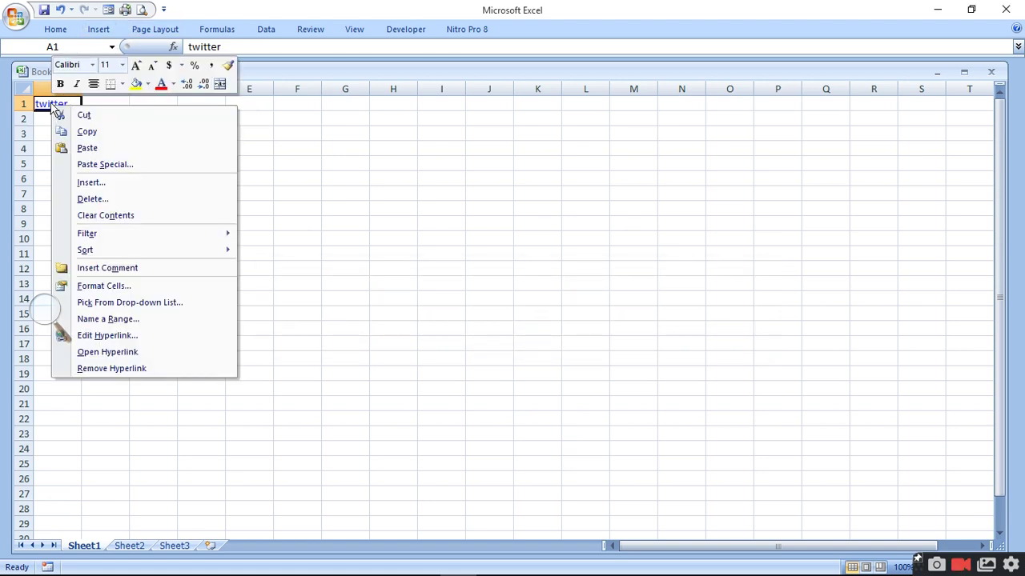
pyautogui.click(116, 335)
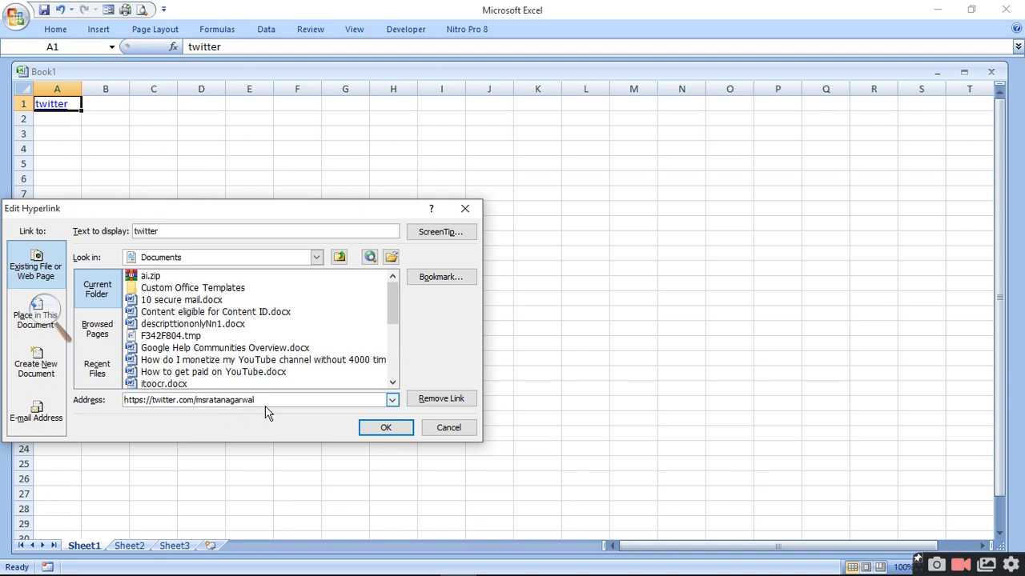
pyautogui.click(382, 432)
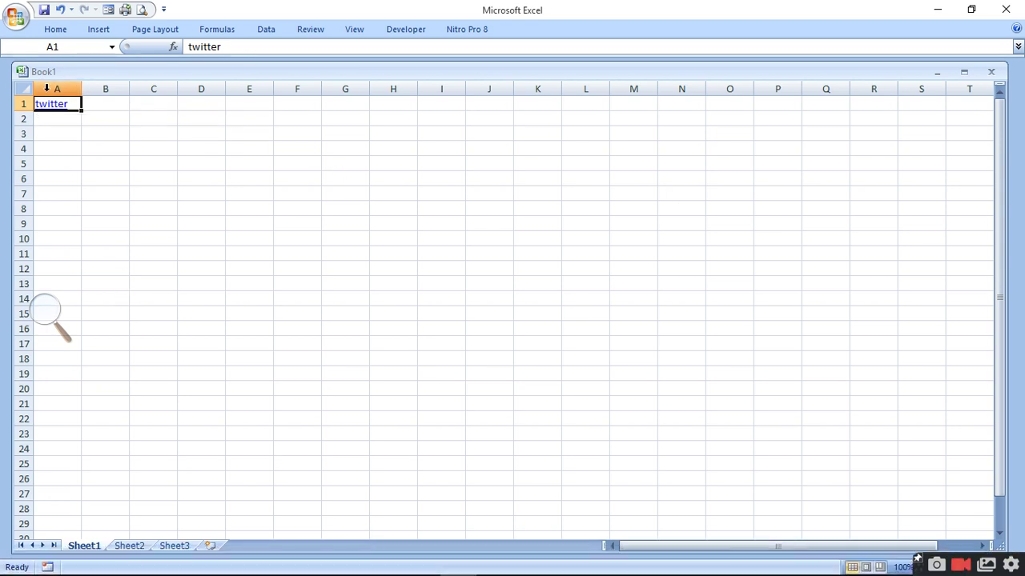
# Copy 'twitter' from A1 into cell A4 as plain text.
pyautogui.doubleClick(232, 49)
pyautogui.hotkey('ctrl', 'c')
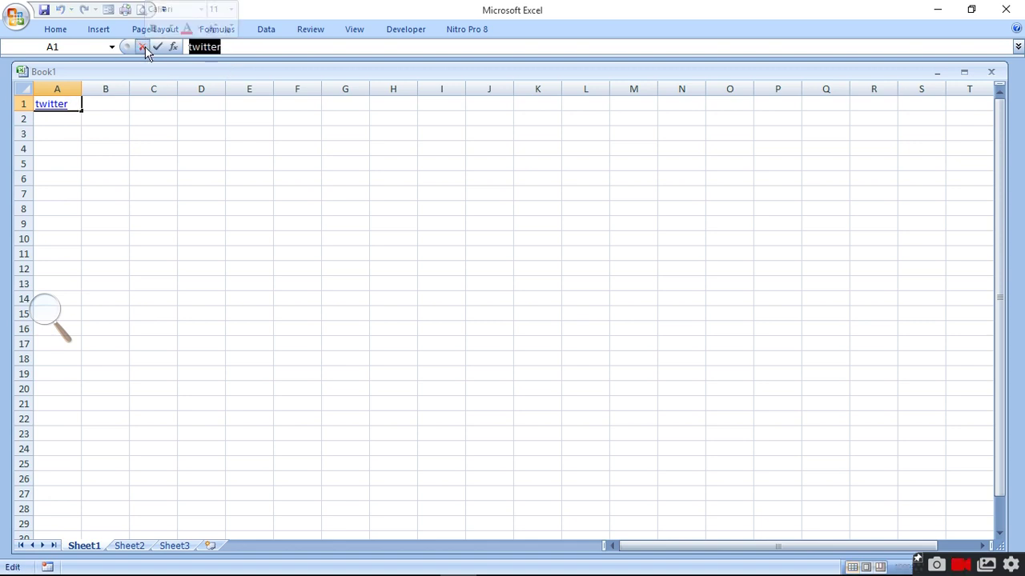
pyautogui.click(53, 155)
pyautogui.hotkey('ctrl', 'v')
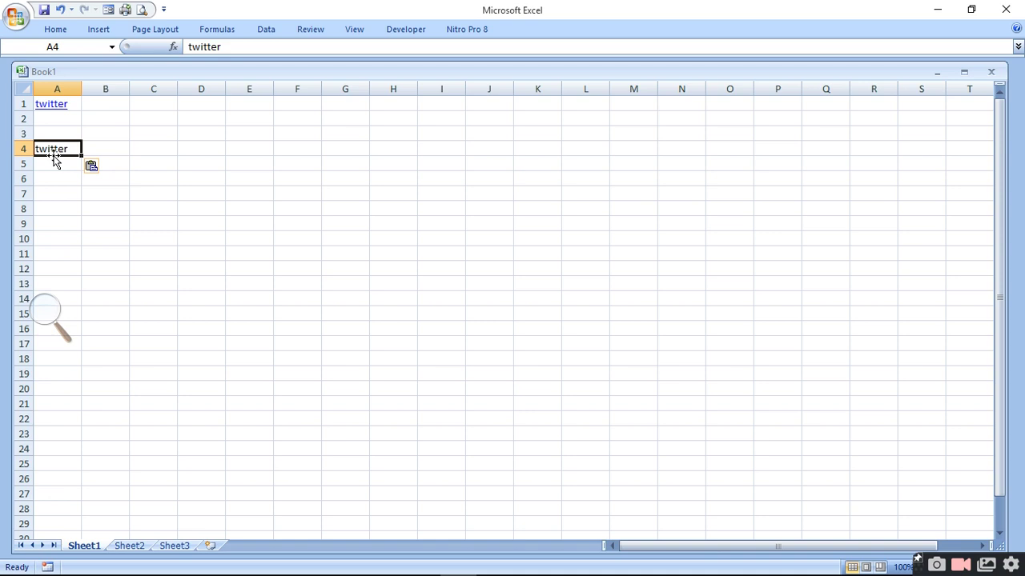
pyautogui.click(132, 195)
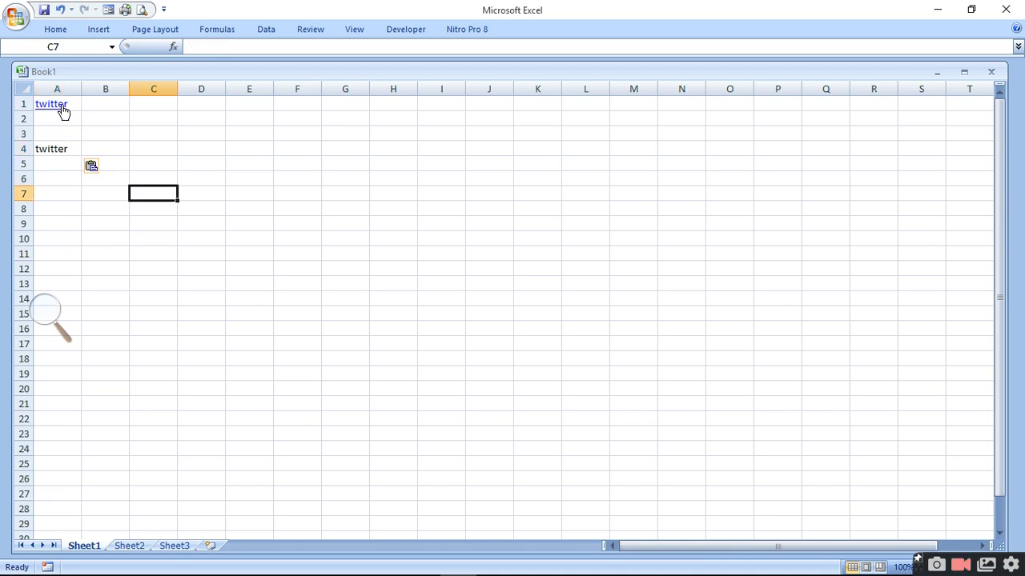
# Hyperlink cell A4 to 10 secure mail.docx and try following the new link.
pyautogui.click(62, 151)
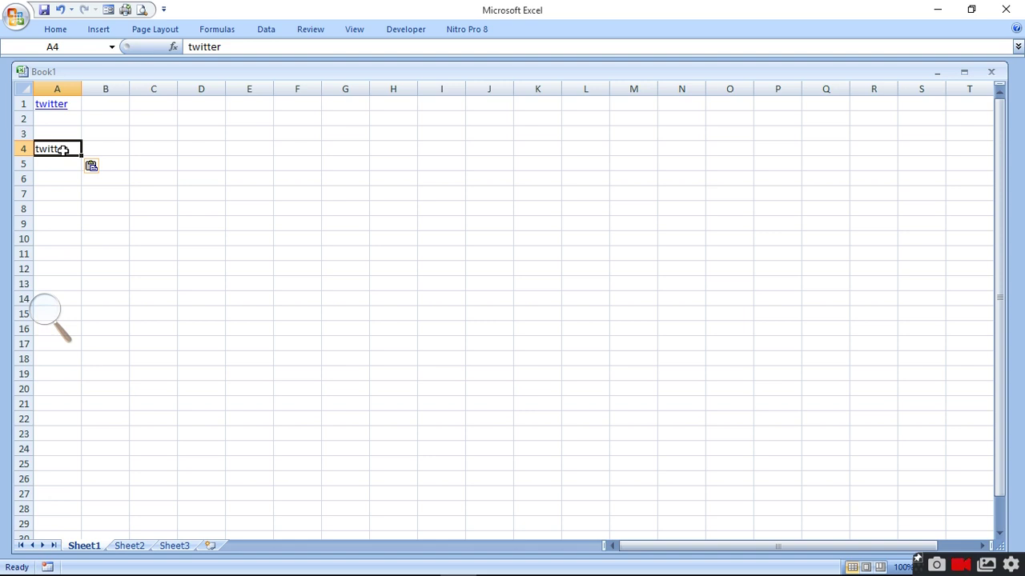
pyautogui.rightClick(64, 151)
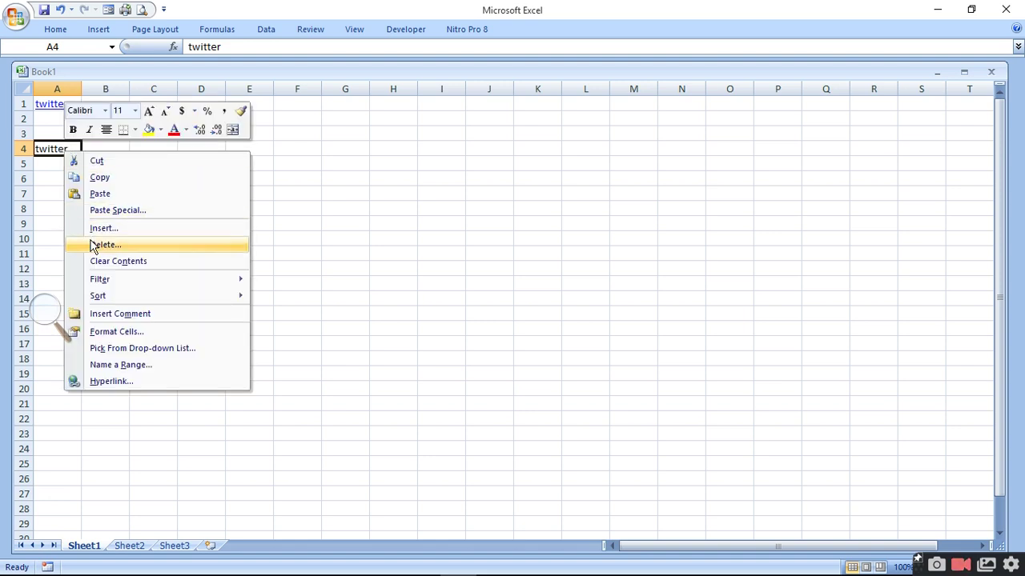
pyautogui.click(120, 382)
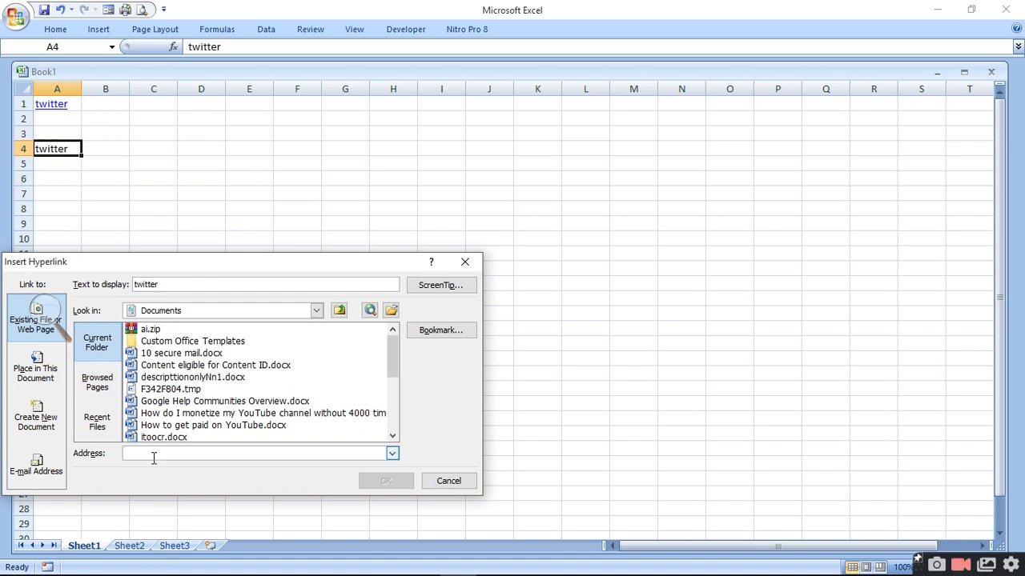
pyautogui.click(174, 354)
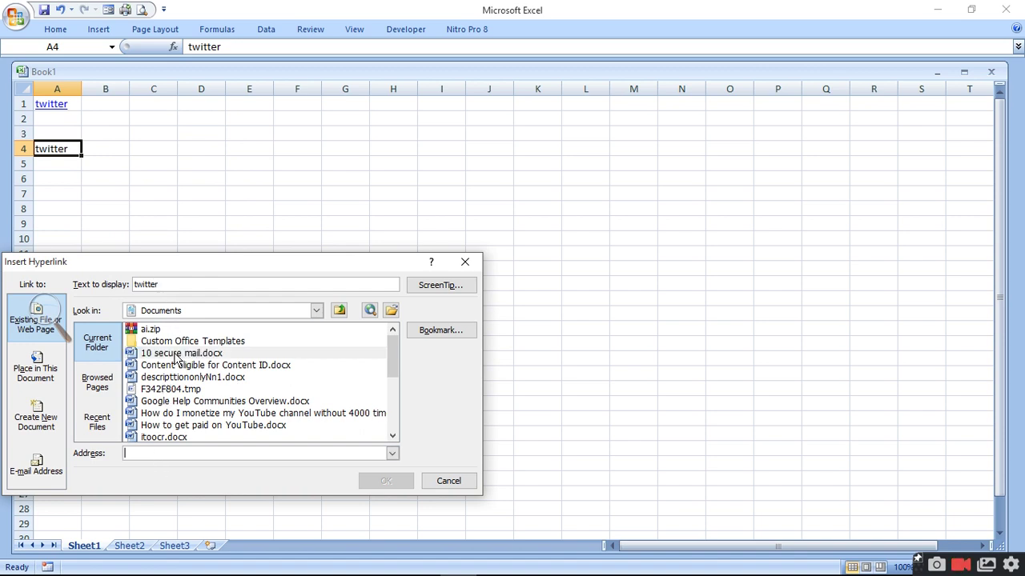
pyautogui.click(387, 481)
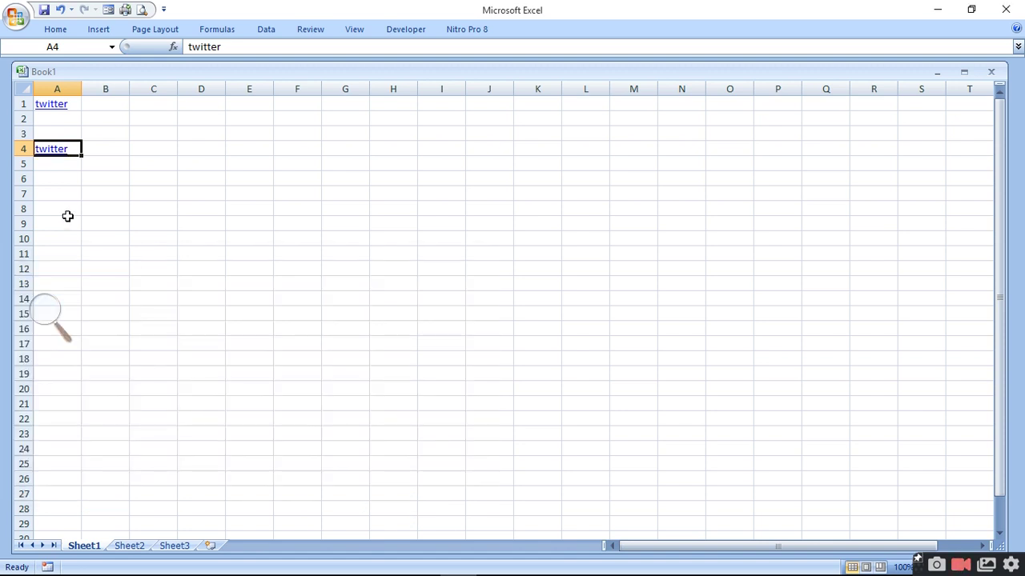
pyautogui.click(55, 155)
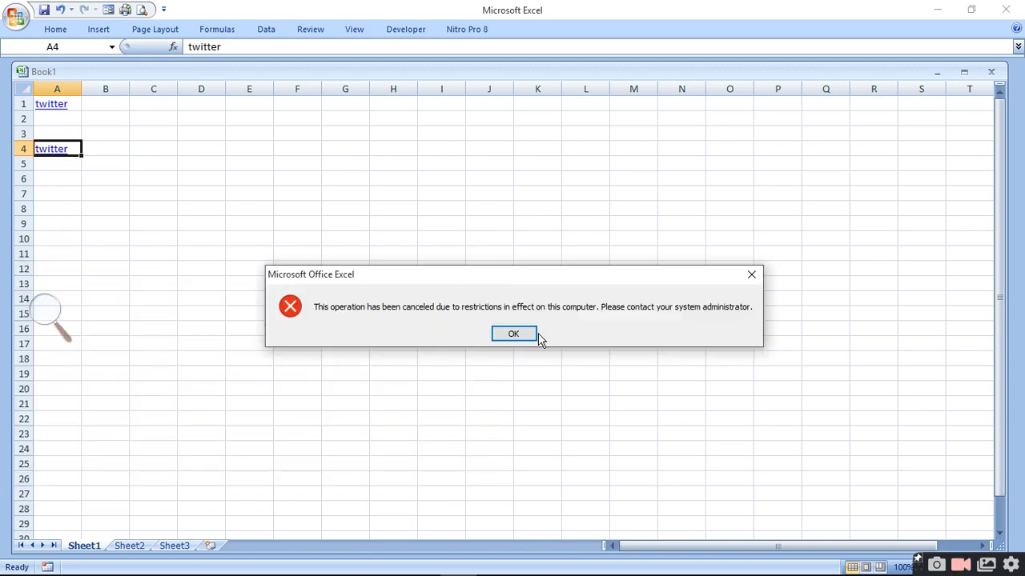
# Dismiss the Excel restriction error and switch to the PowerPoint presentation.
pyautogui.click(513, 335)
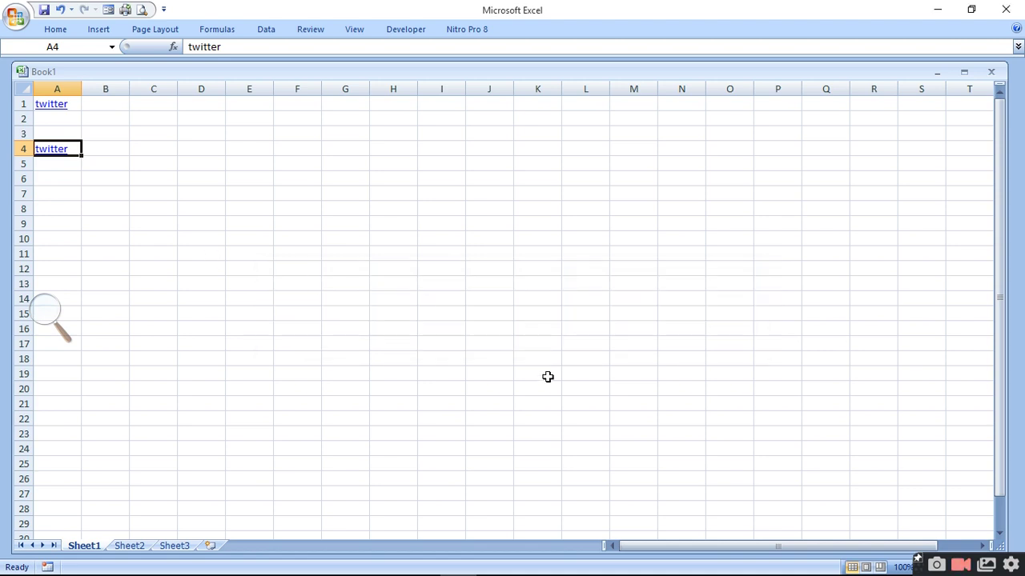
pyautogui.moveTo(457, 562)
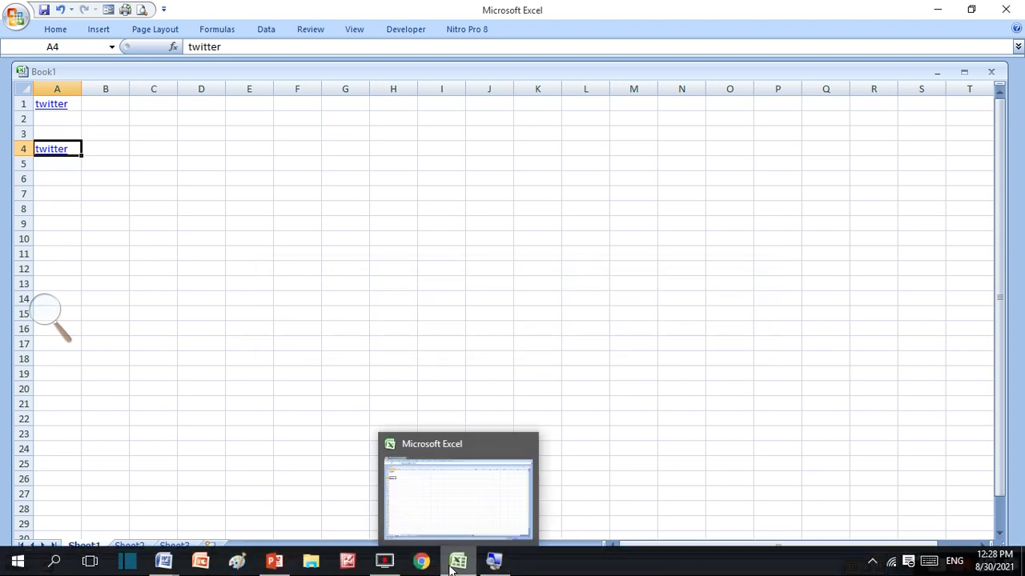
pyautogui.moveTo(274, 562)
pyautogui.click(274, 496)
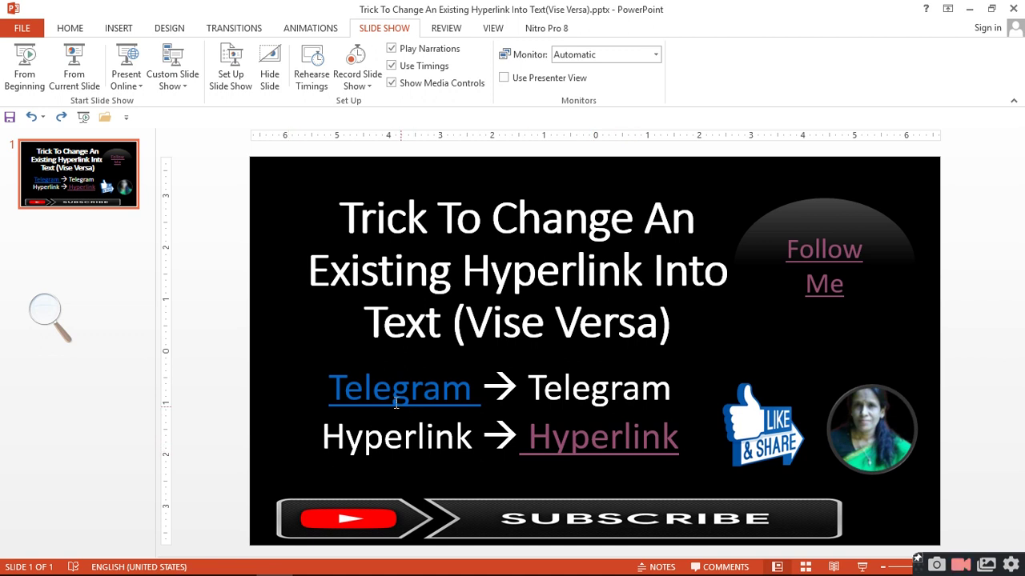
pyautogui.click(388, 382)
pyautogui.rightClick(402, 384)
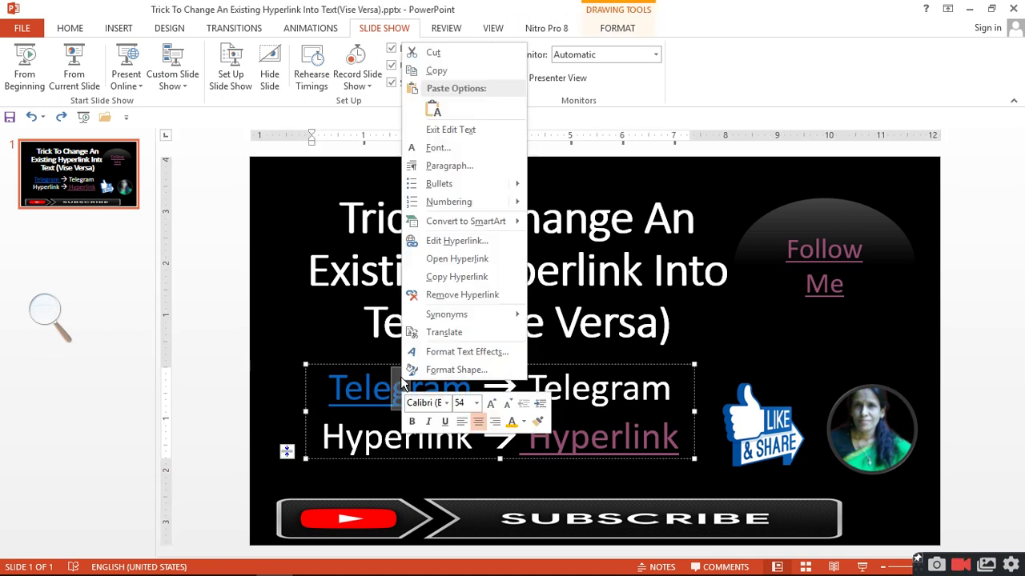
pyautogui.click(461, 240)
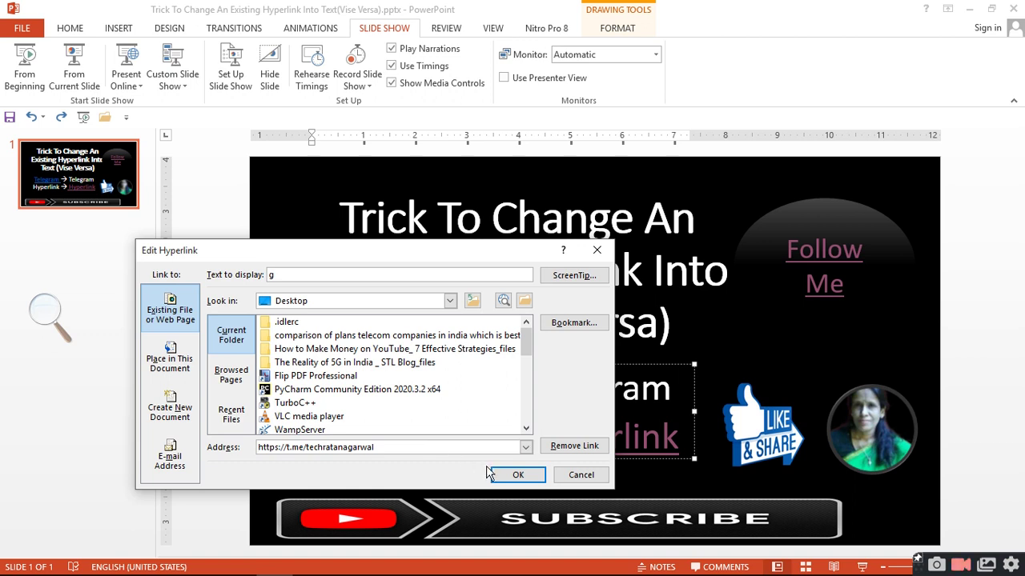
pyautogui.click(581, 477)
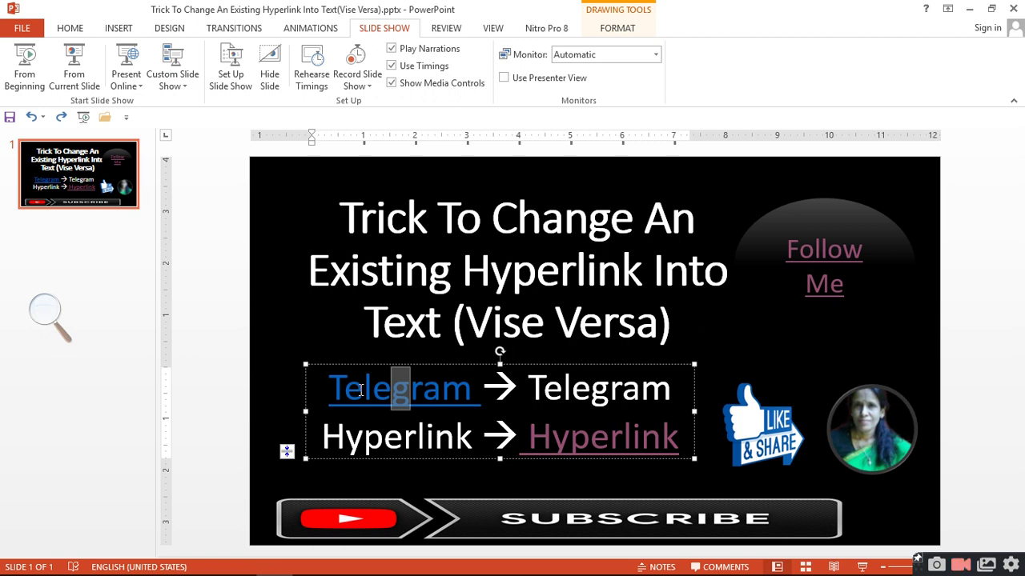
pyautogui.click(361, 389)
pyautogui.moveTo(343, 392); pyautogui.dragTo(473, 393)
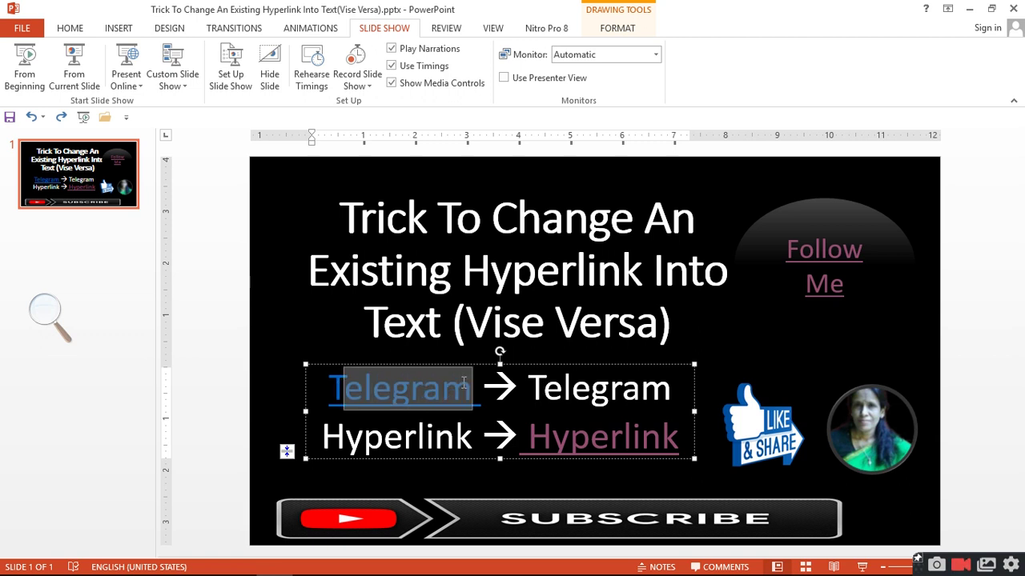
pyautogui.moveTo(324, 385); pyautogui.dragTo(480, 387)
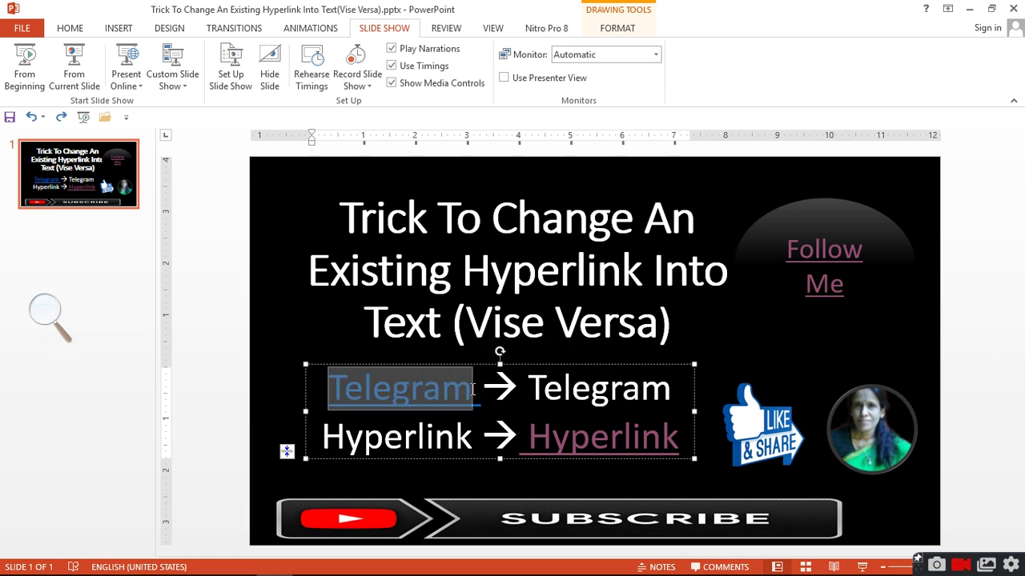
pyautogui.rightClick(398, 383)
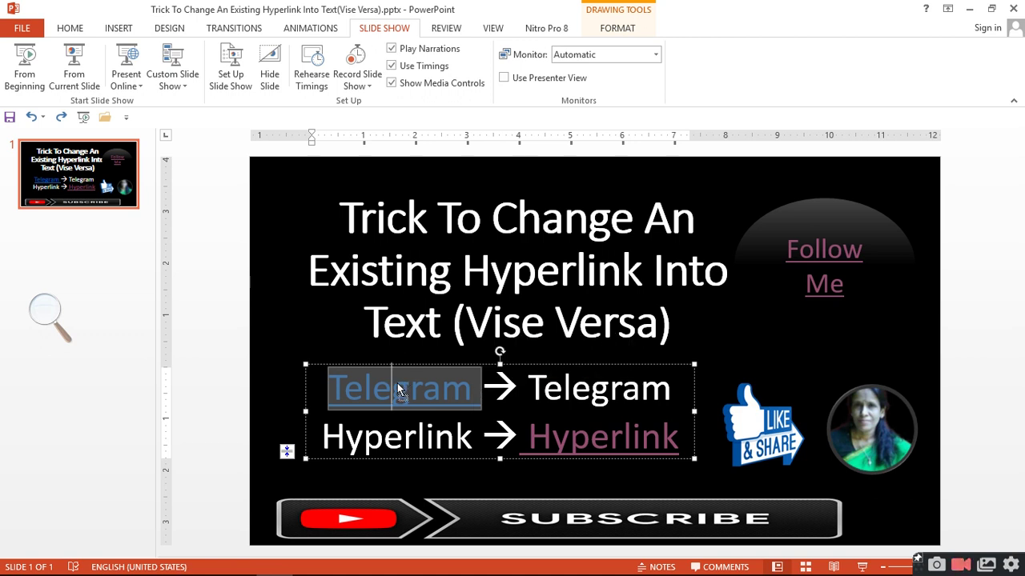
pyautogui.rightClick(399, 378)
pyautogui.press('Escape')
pyautogui.click(365, 398)
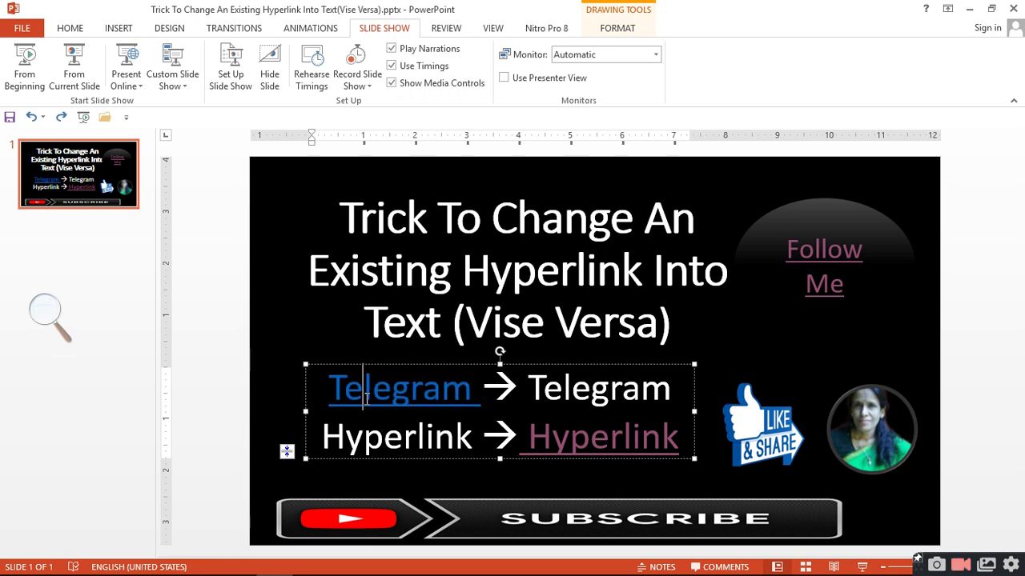
pyautogui.rightClick(367, 398)
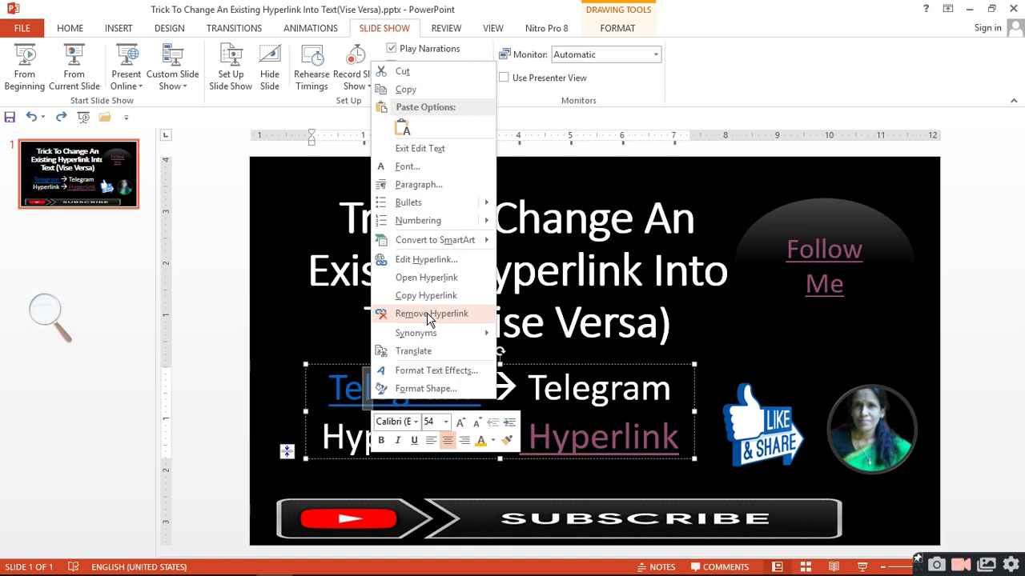
pyautogui.click(429, 314)
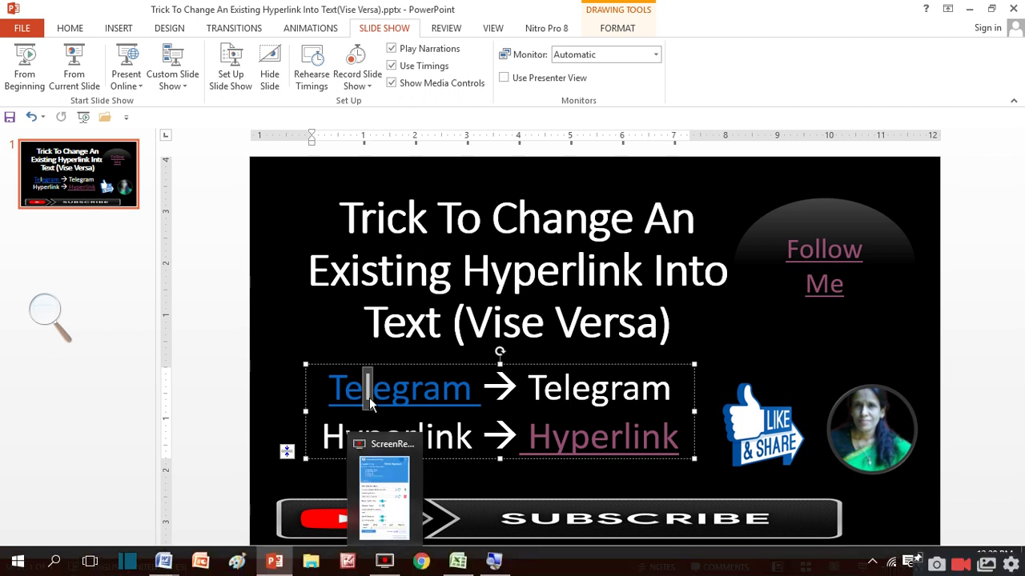
pyautogui.moveTo(344, 388); pyautogui.dragTo(473, 387)
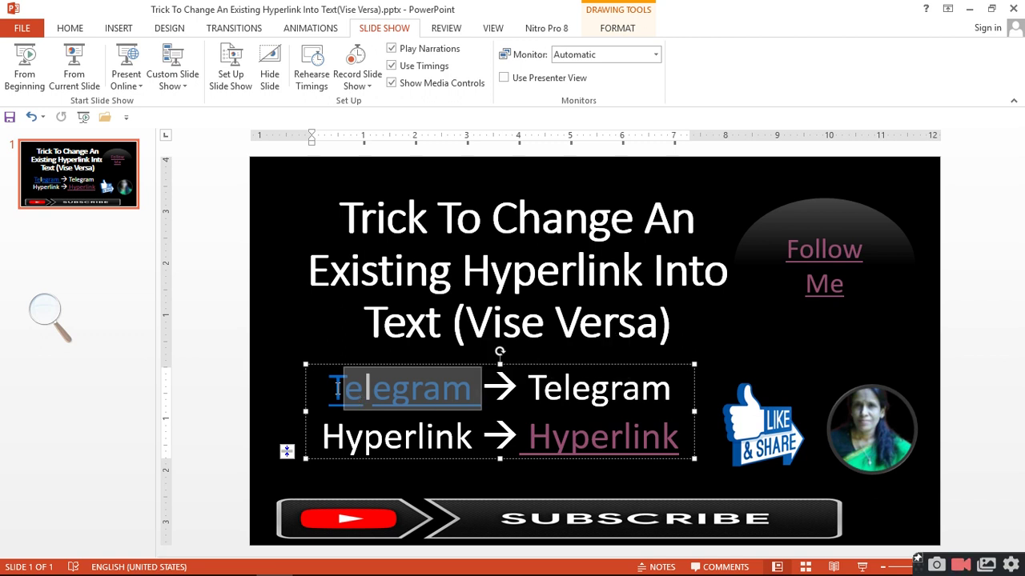
pyautogui.hotkey('ctrl', 'z')
pyautogui.moveTo(331, 387); pyautogui.dragTo(472, 389)
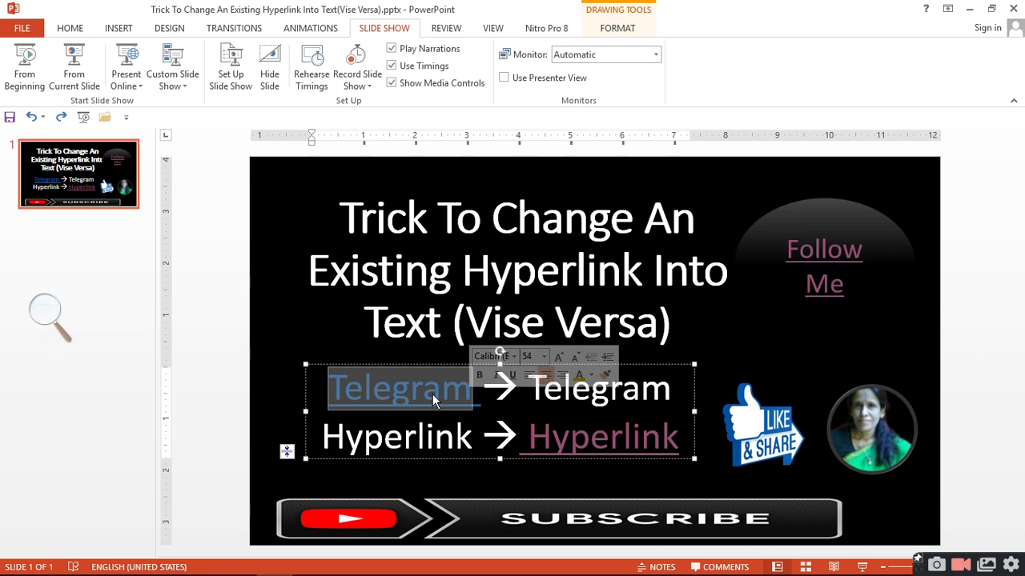
pyautogui.moveTo(432, 393); pyautogui.dragTo(437, 400)
pyautogui.press('Escape')
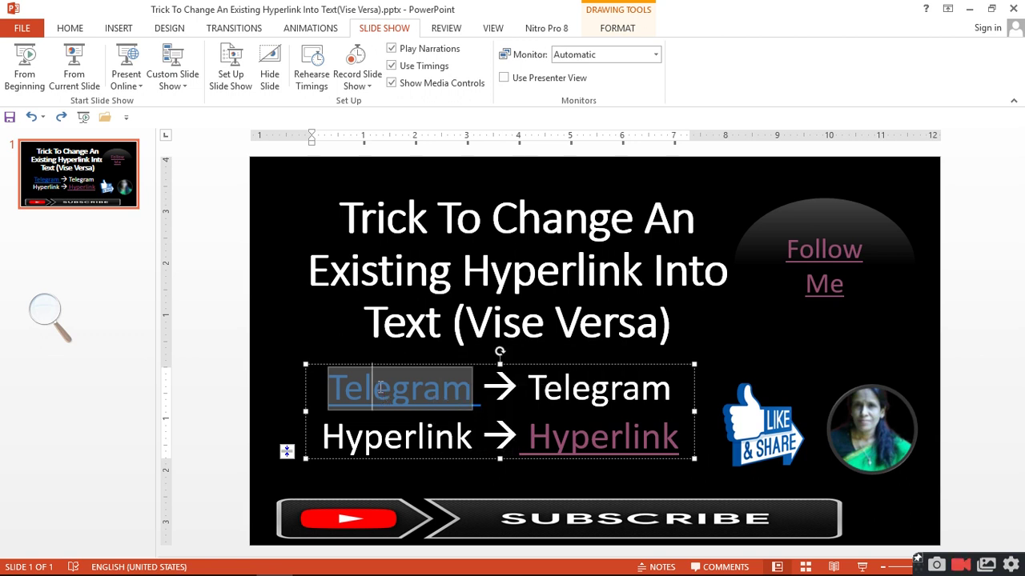
pyautogui.click(380, 387)
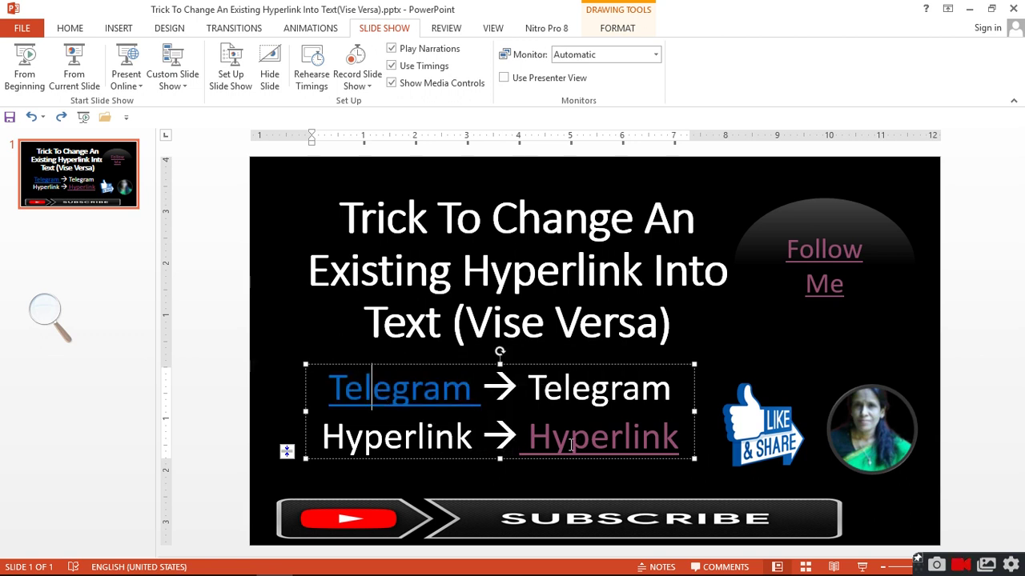
pyautogui.rightClick(602, 434)
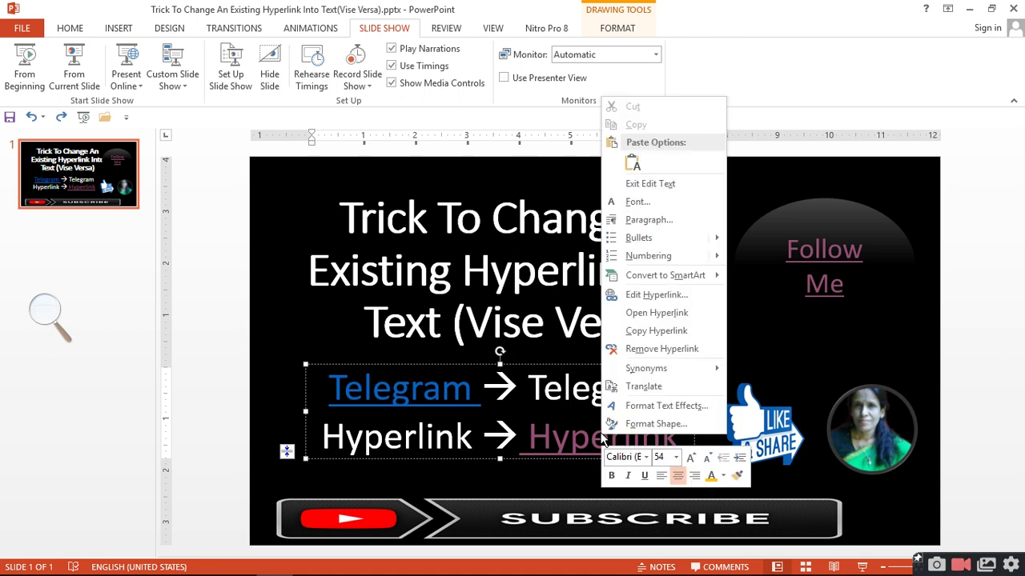
pyautogui.click(673, 299)
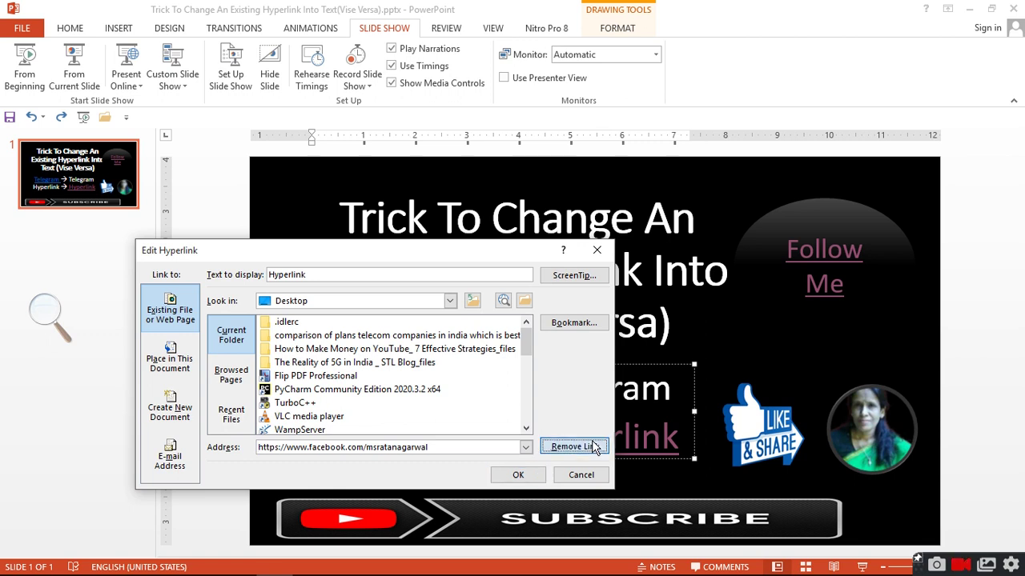
pyautogui.click(574, 446)
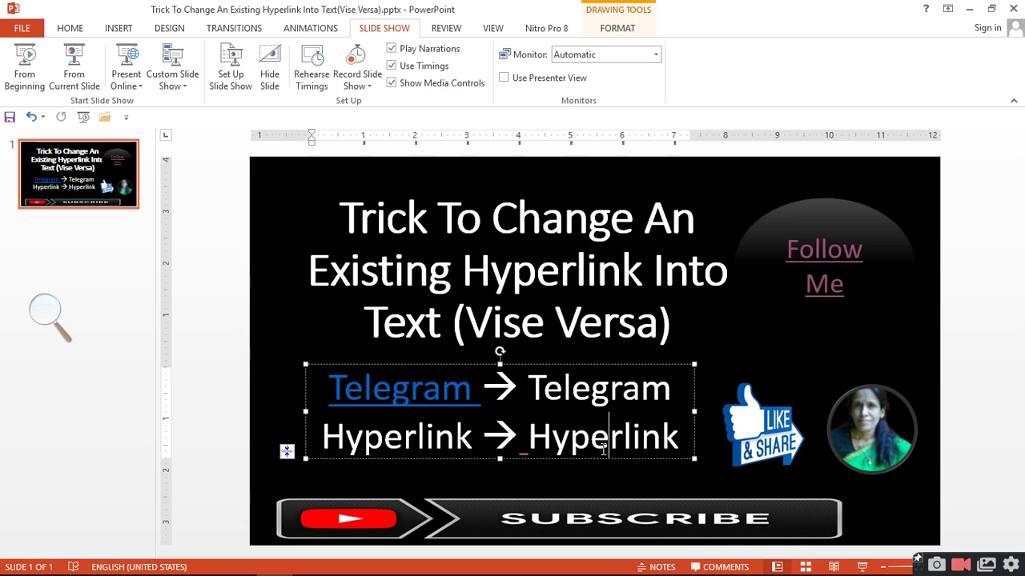
pyautogui.hotkey('ctrl', 'z')
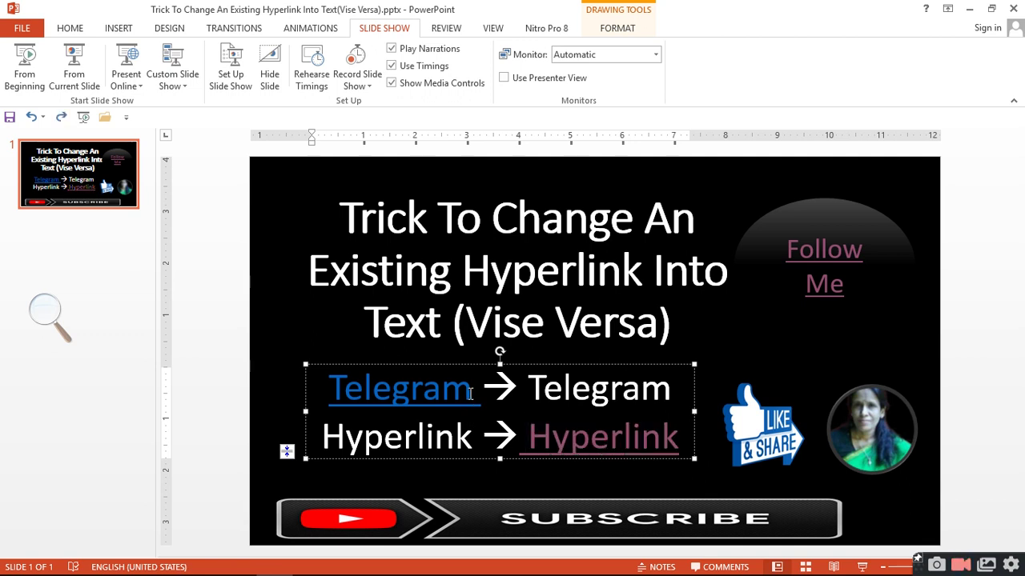
# Link the selected Telegram word to its t.me channel address via Insert > Hyperlink.
pyautogui.moveTo(472, 392); pyautogui.dragTo(317, 375)
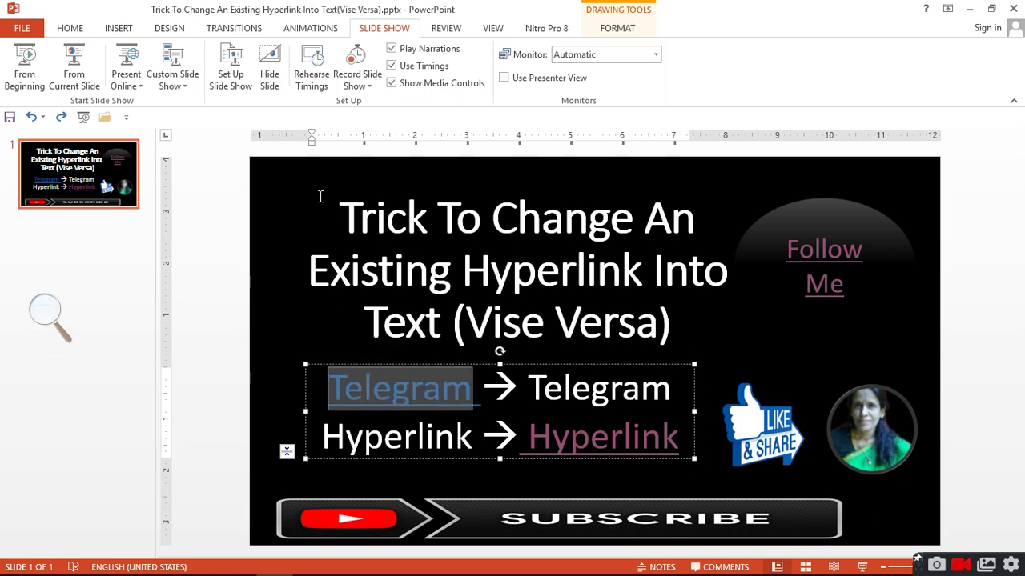
pyautogui.rightClick(390, 404)
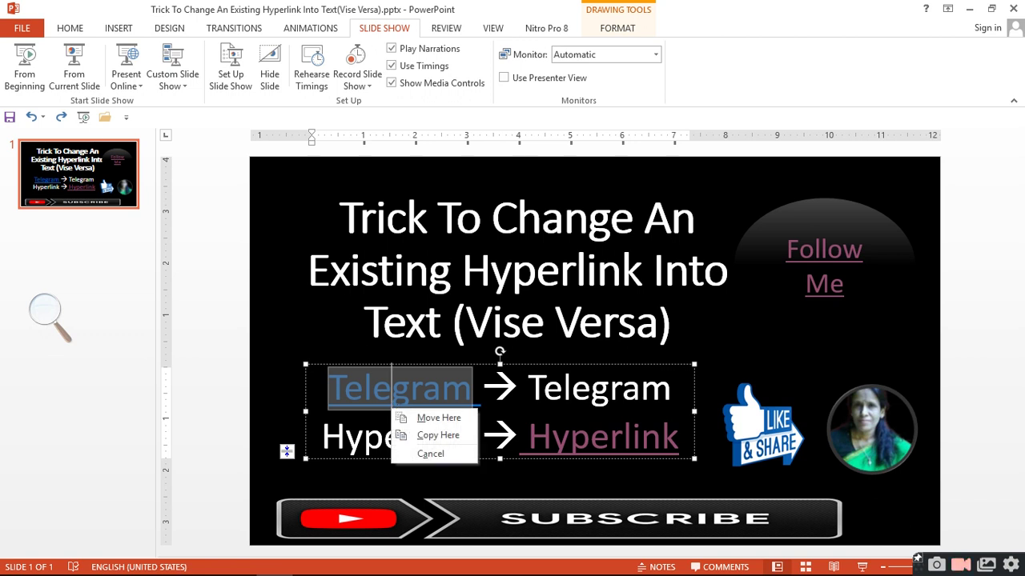
pyautogui.click(122, 30)
pyautogui.click(427, 74)
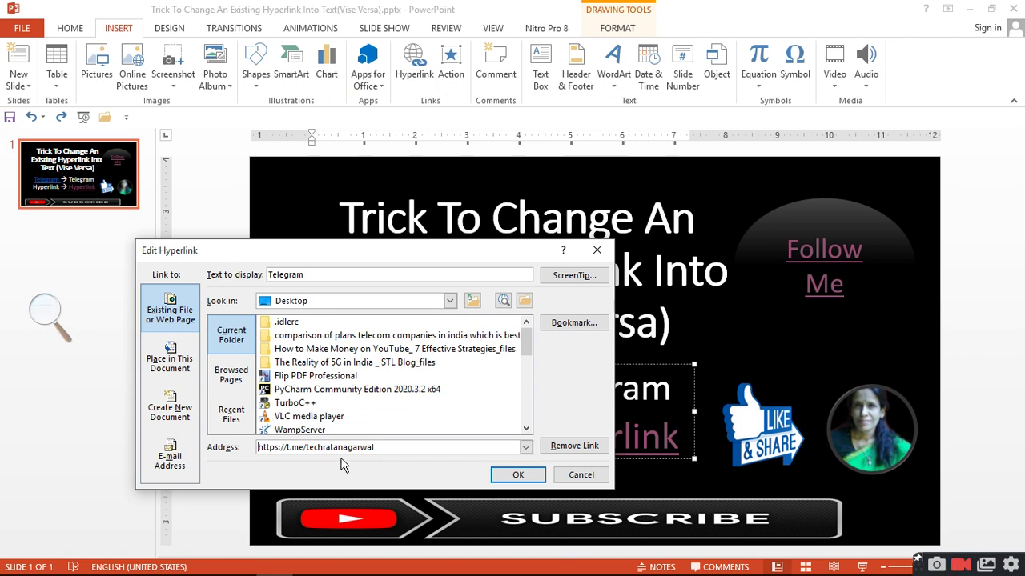
pyautogui.click(513, 475)
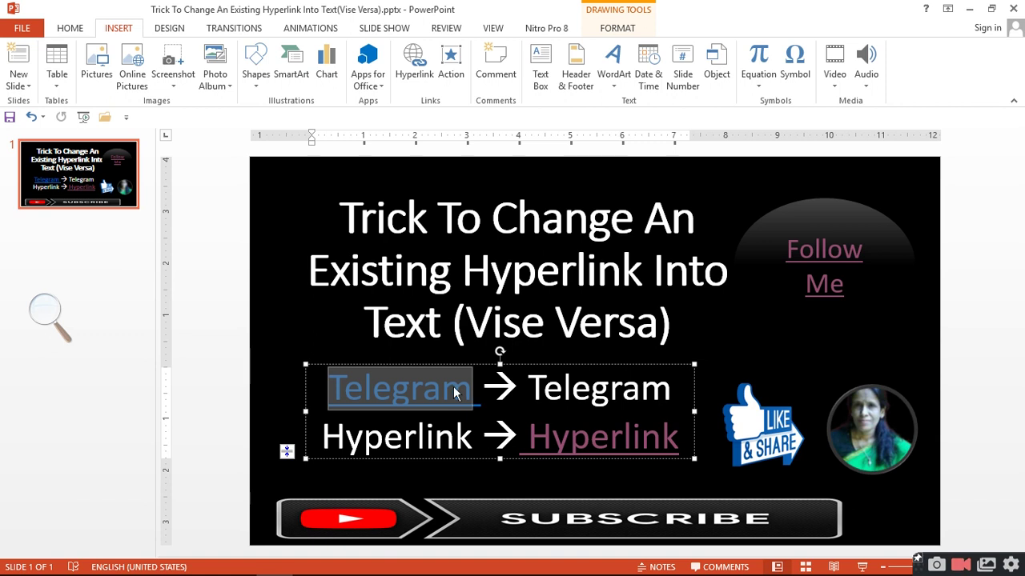
pyautogui.click(394, 392)
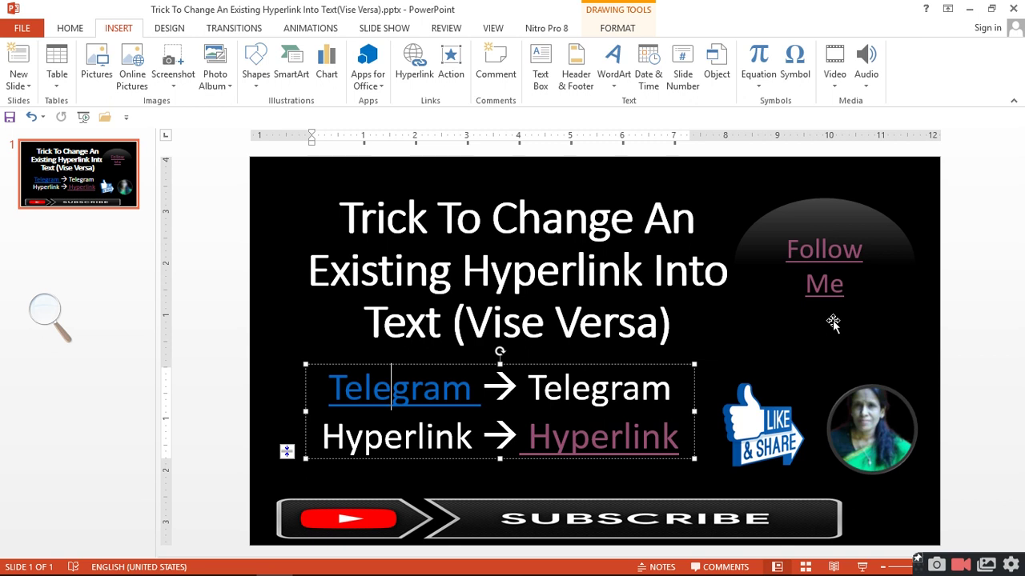
# Start the slide show from the first slide.
pyautogui.click(384, 31)
pyautogui.click(25, 60)
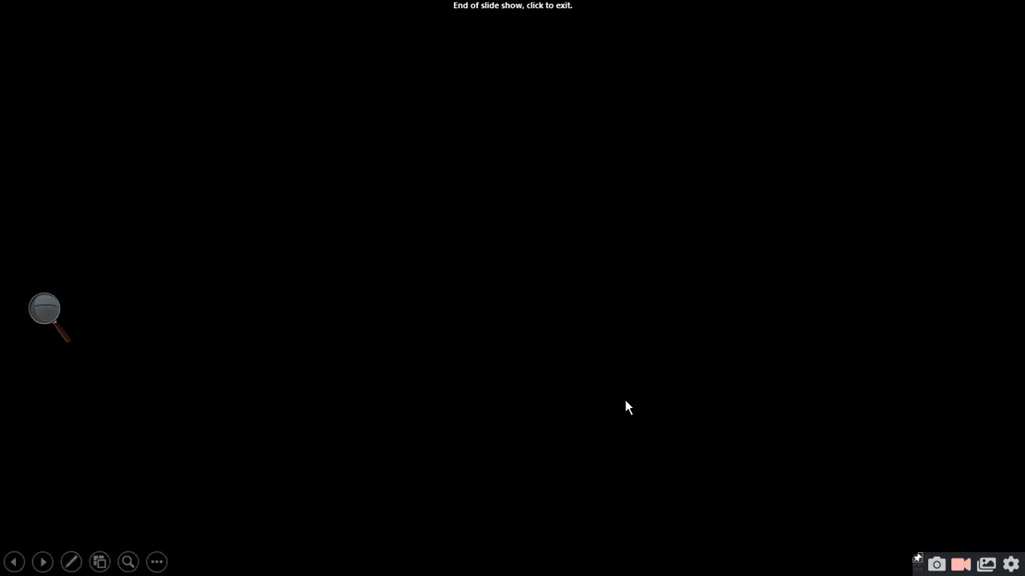
# End the slide show after viewing the Facebook ALL IN ONE page.
pyautogui.click(626, 408)
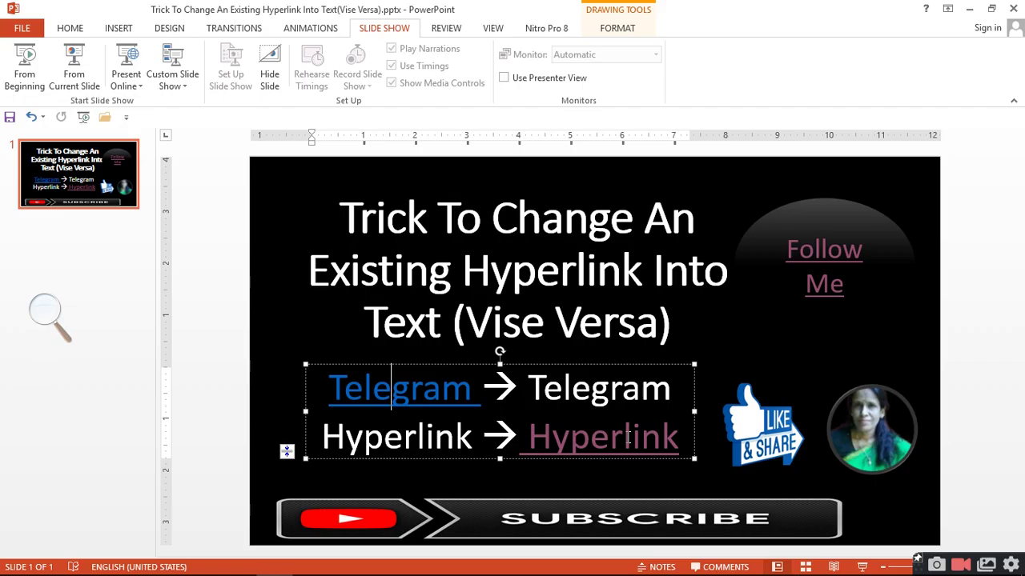